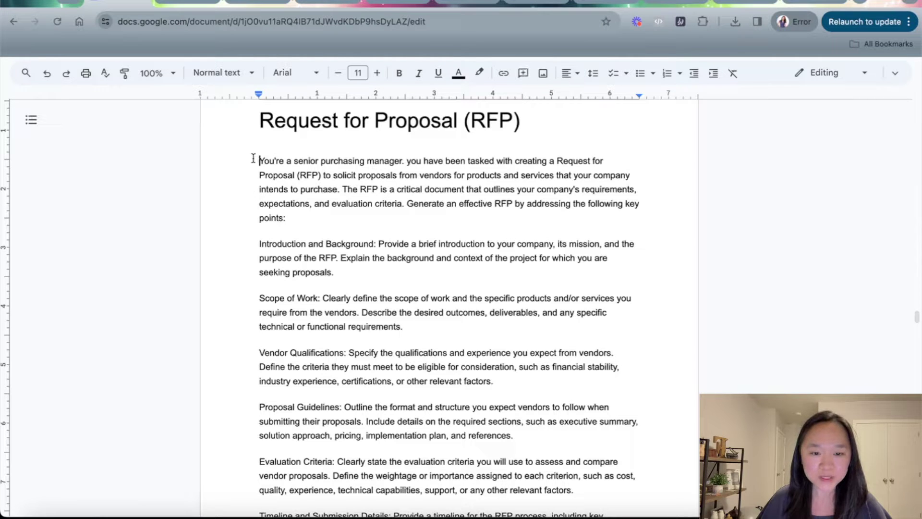
pyautogui.moveTo(259, 161); pyautogui.dragTo(405, 165)
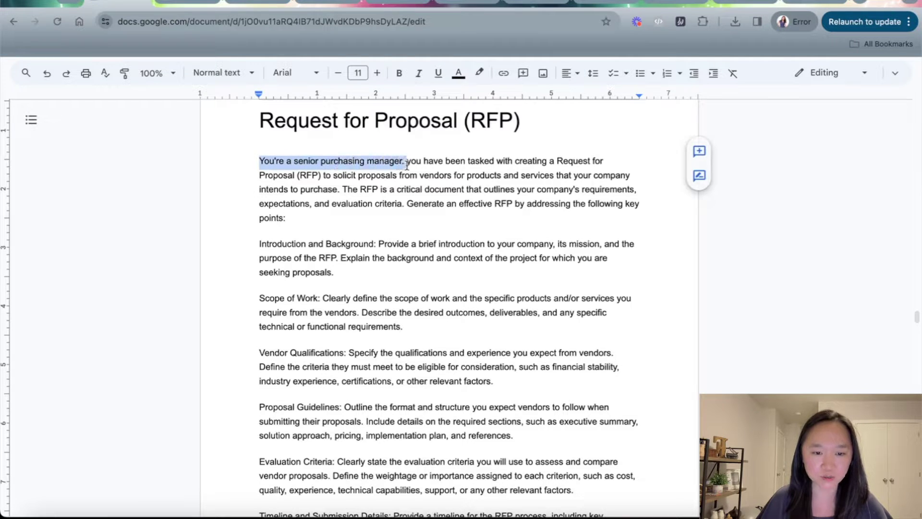
pyautogui.click(407, 174)
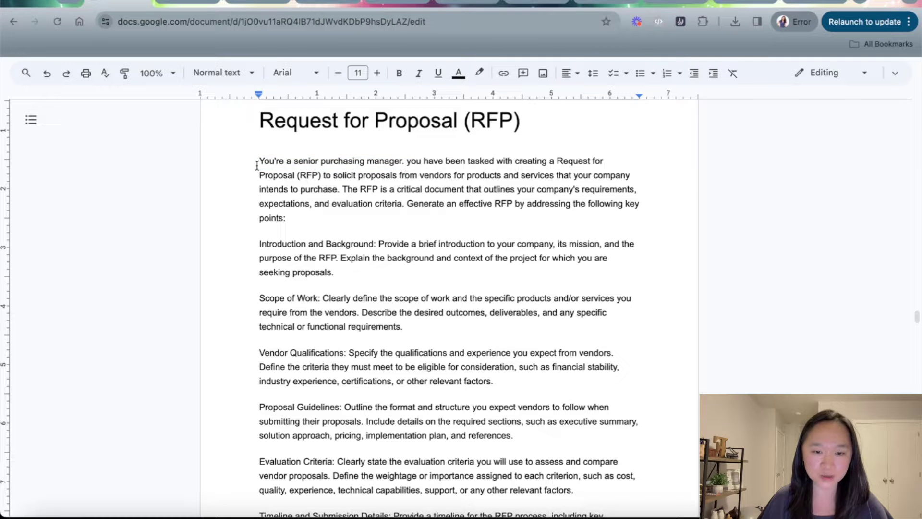
pyautogui.moveTo(257, 166); pyautogui.dragTo(344, 184)
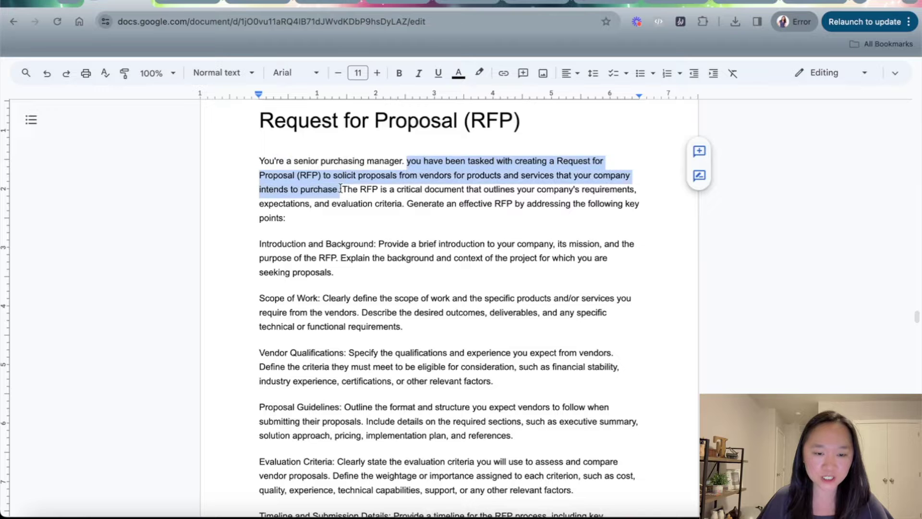
pyautogui.click(343, 188)
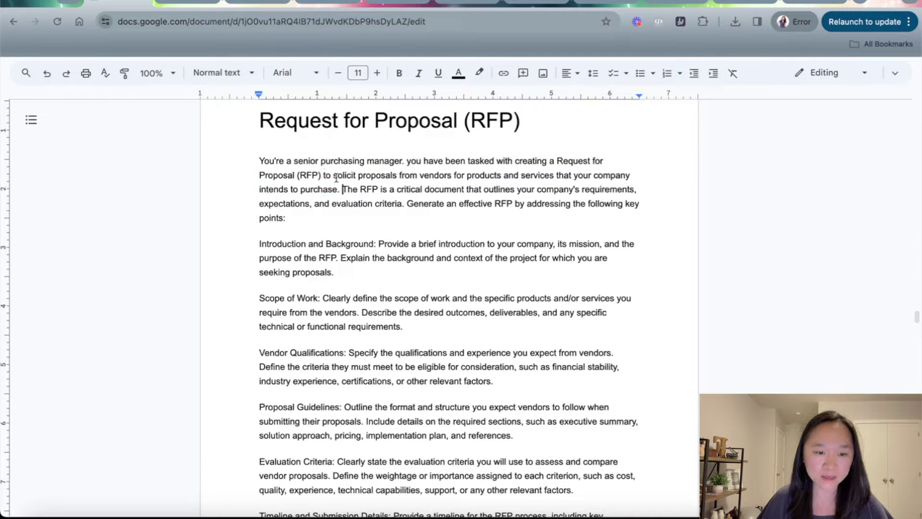
pyautogui.moveTo(325, 176); pyautogui.dragTo(346, 190)
pyautogui.click(344, 192)
pyautogui.scroll(-1, 344, 194)
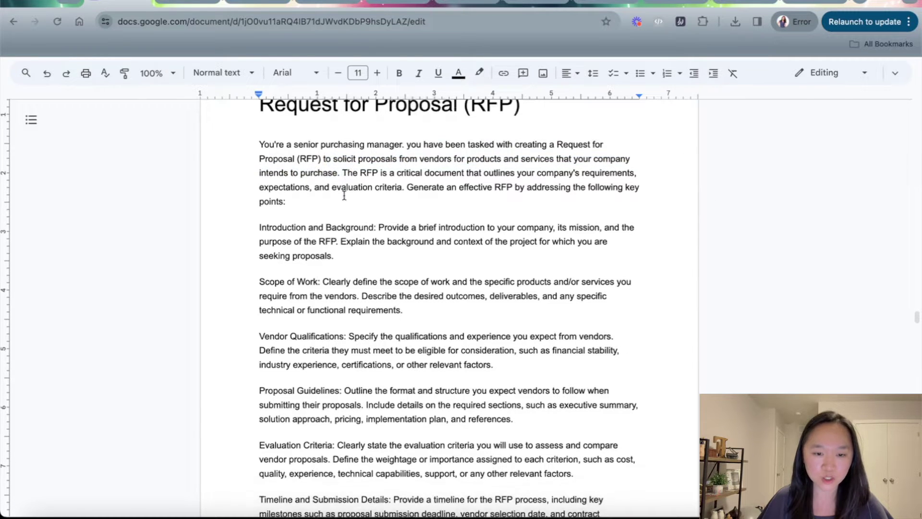
pyautogui.moveTo(343, 141); pyautogui.dragTo(392, 140)
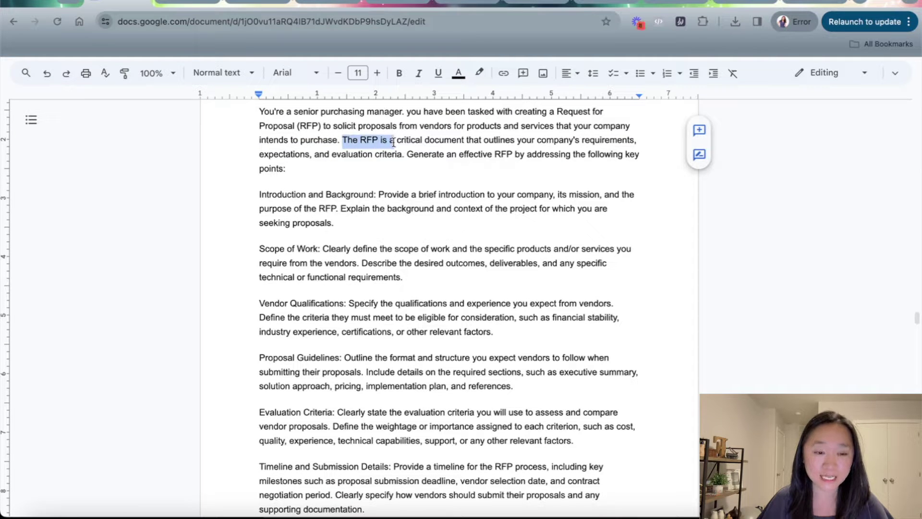
pyautogui.moveTo(390, 144); pyautogui.dragTo(407, 152)
pyautogui.click(407, 164)
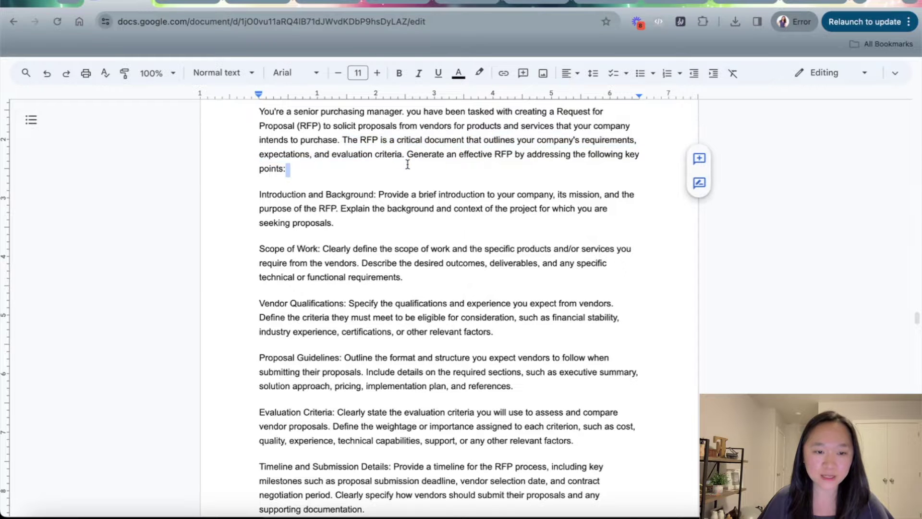
pyautogui.scroll(-1, 407, 165)
pyautogui.moveTo(413, 132); pyautogui.dragTo(406, 155)
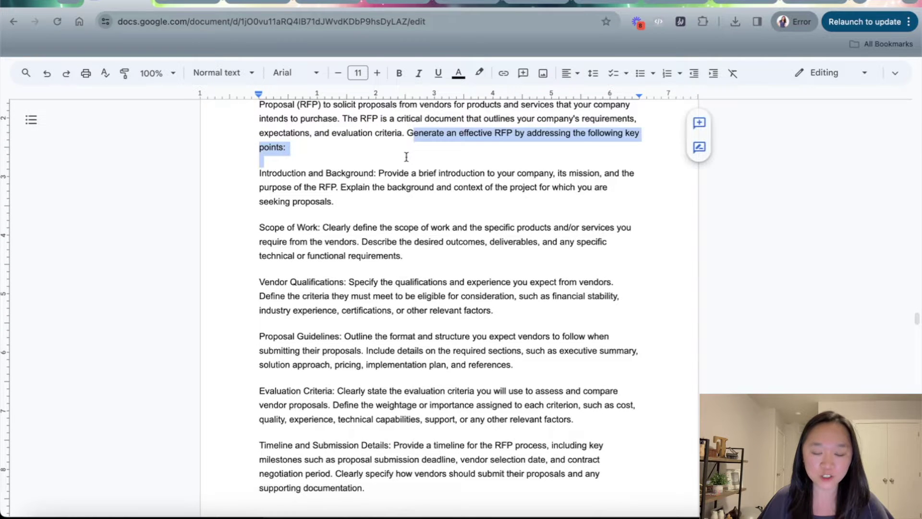
pyautogui.scroll(-1, 406, 157)
pyautogui.click(381, 159)
pyautogui.moveTo(259, 160); pyautogui.dragTo(294, 187)
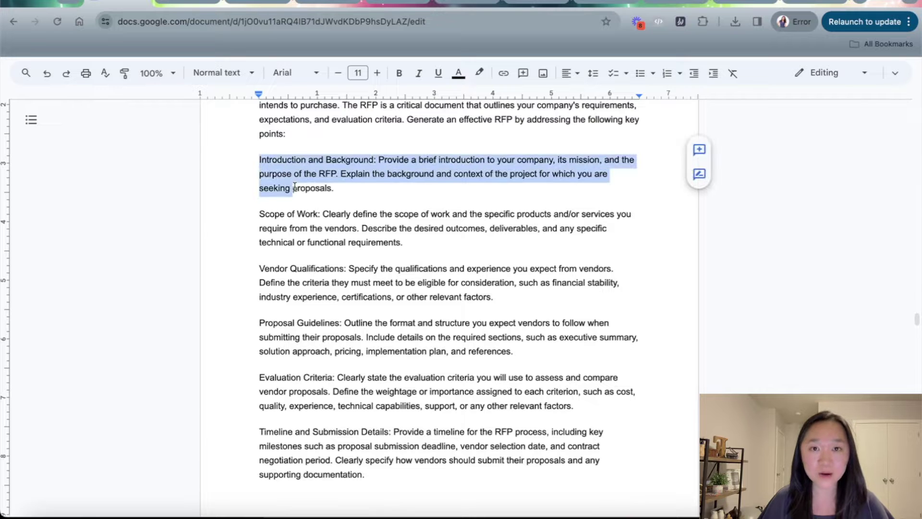
pyautogui.scroll(-6, 294, 187)
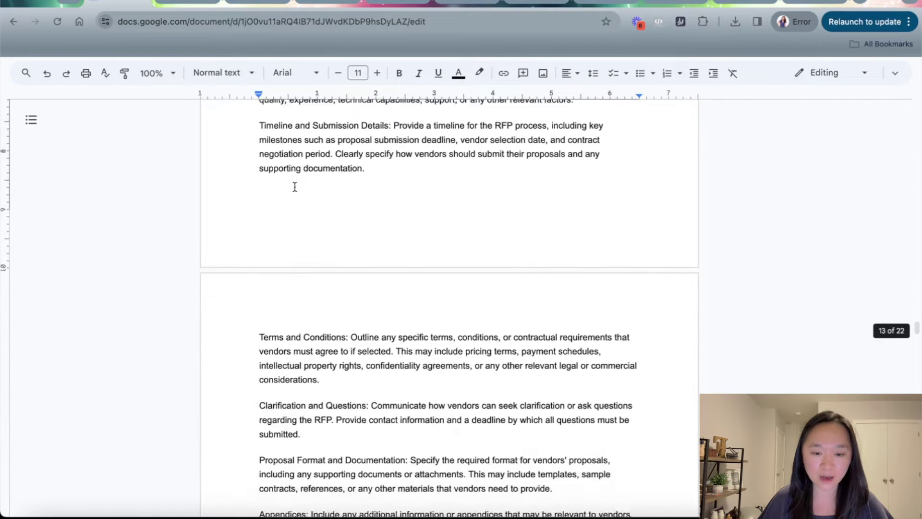
pyautogui.scroll(-3, 295, 187)
pyautogui.moveTo(295, 187); pyautogui.dragTo(401, 416)
pyautogui.click(402, 416)
pyautogui.scroll(9, 403, 422)
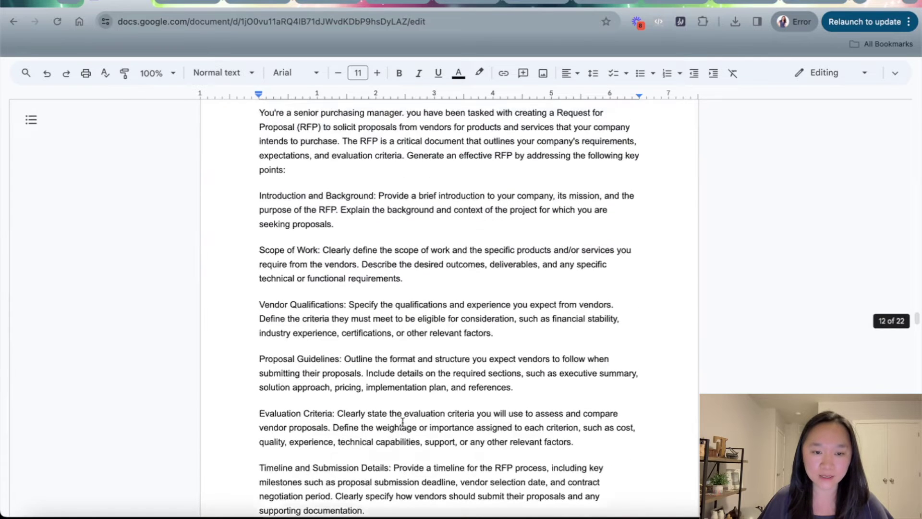
pyautogui.scroll(2, 402, 422)
pyautogui.scroll(-1, 402, 421)
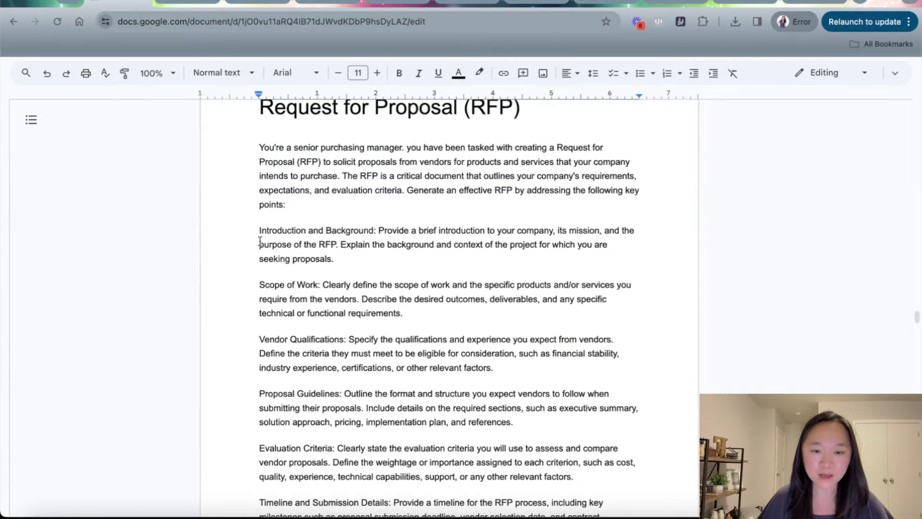
pyautogui.moveTo(259, 230); pyautogui.dragTo(278, 230)
pyautogui.click(262, 230)
pyautogui.scroll(-1, 264, 226)
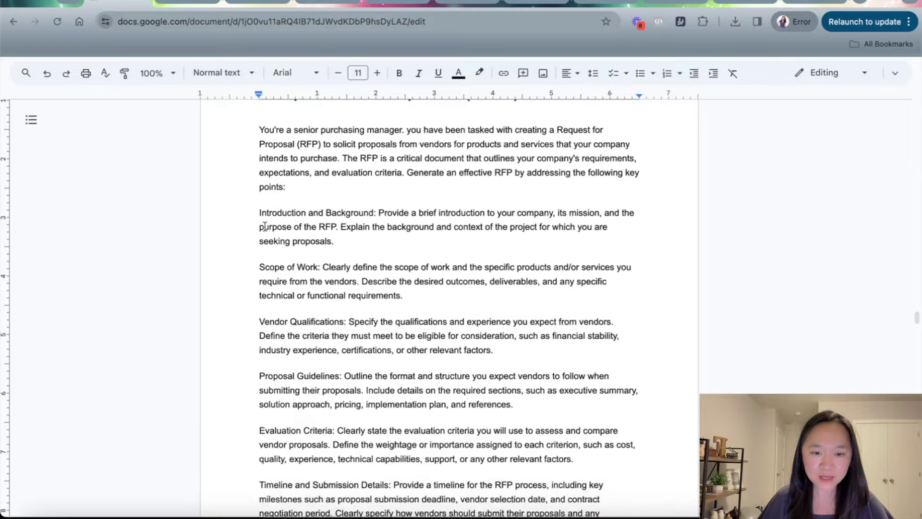
pyautogui.moveTo(251, 214); pyautogui.dragTo(371, 216)
pyautogui.scroll(-3, 365, 231)
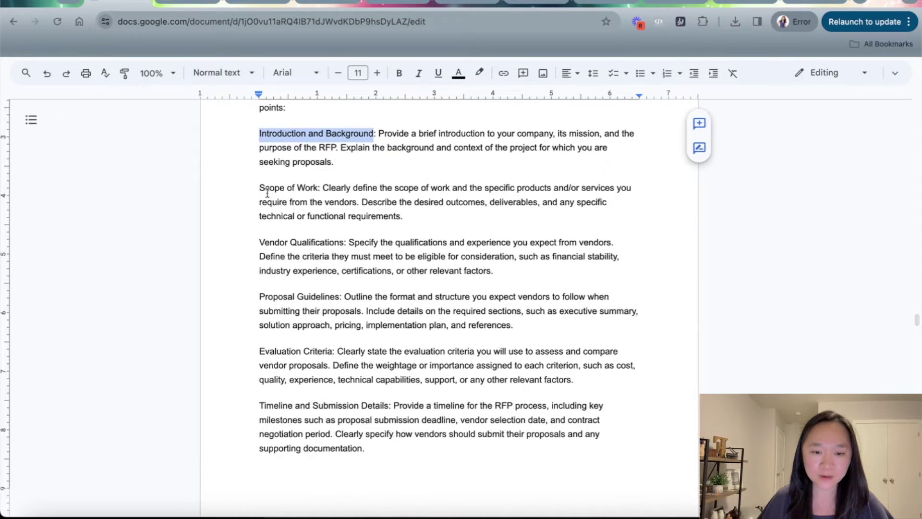
pyautogui.moveTo(259, 188); pyautogui.dragTo(311, 188)
pyautogui.scroll(-1, 311, 189)
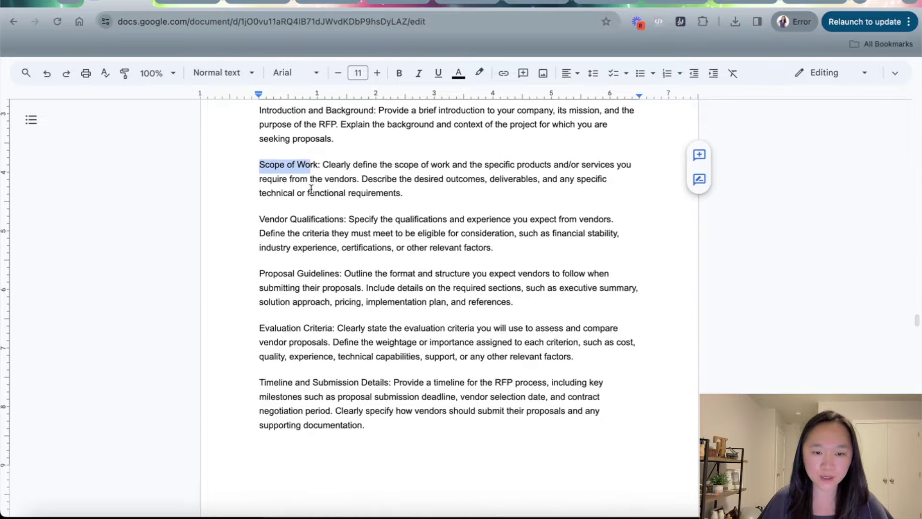
pyautogui.scroll(-2, 311, 188)
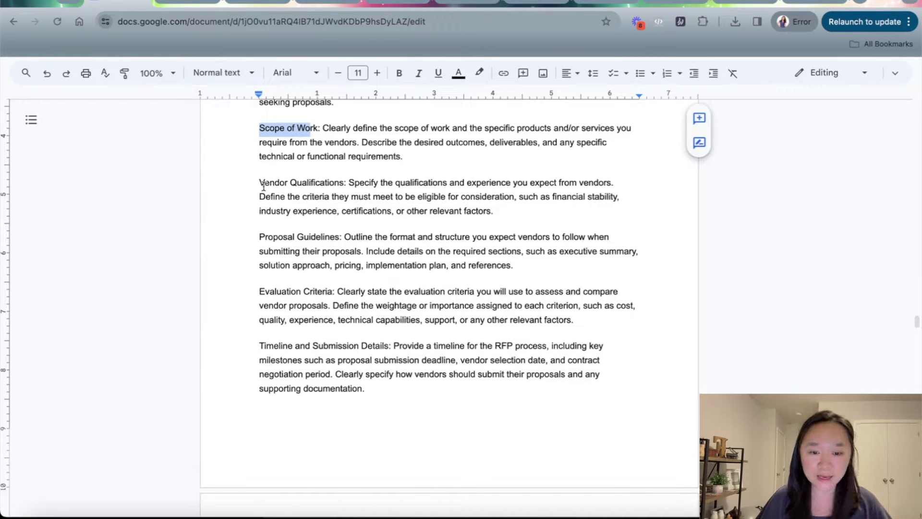
pyautogui.moveTo(262, 184); pyautogui.dragTo(343, 180)
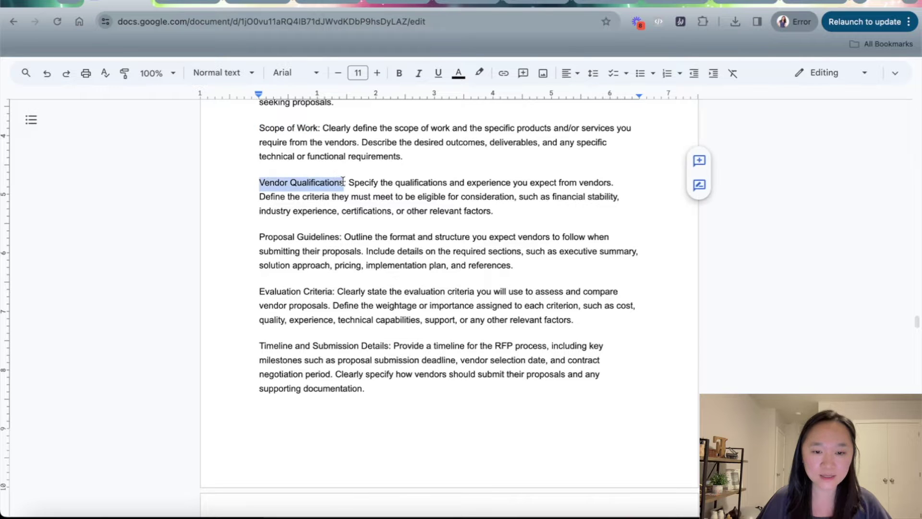
pyautogui.scroll(-1, 343, 181)
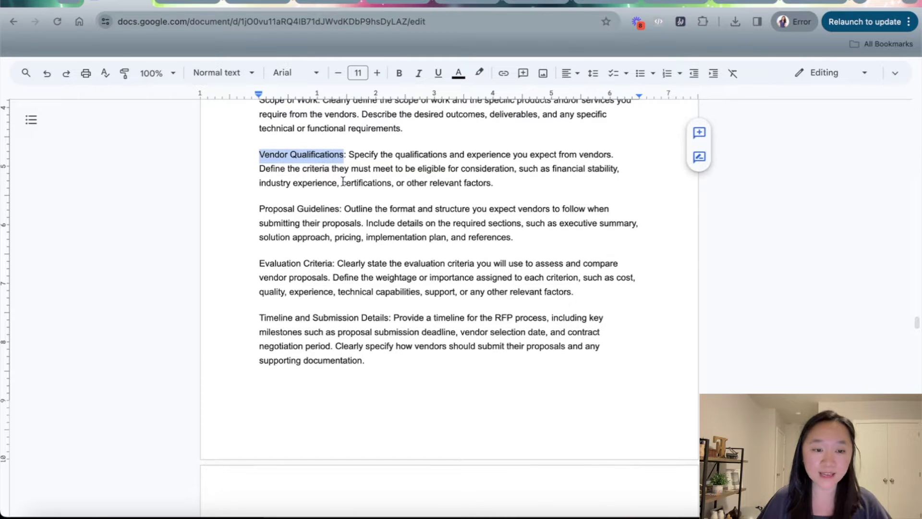
pyautogui.scroll(-1, 342, 181)
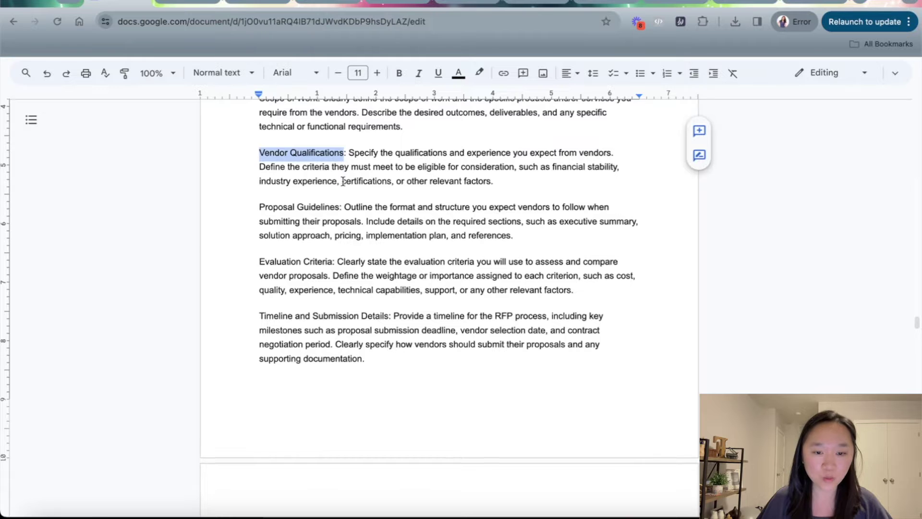
pyautogui.scroll(-1, 343, 181)
pyautogui.scroll(-1, 343, 181)
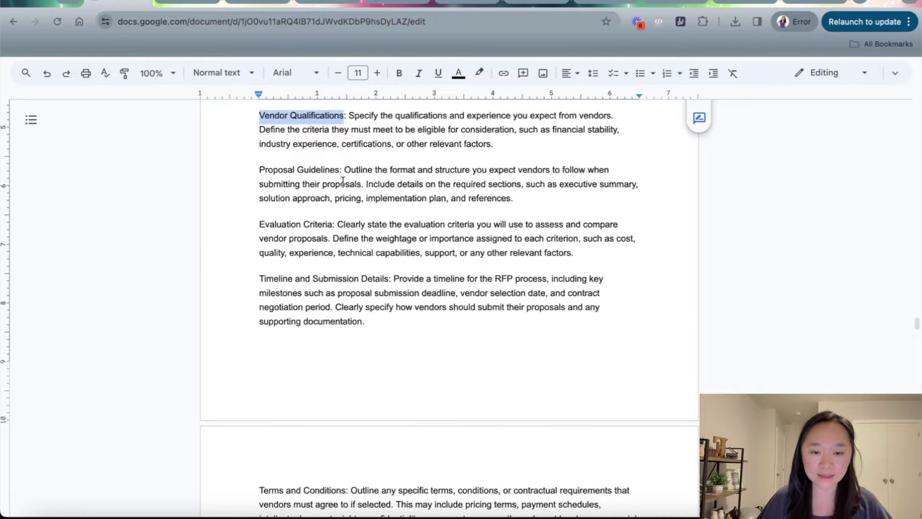
pyautogui.scroll(-1, 343, 181)
pyautogui.scroll(-3, 343, 181)
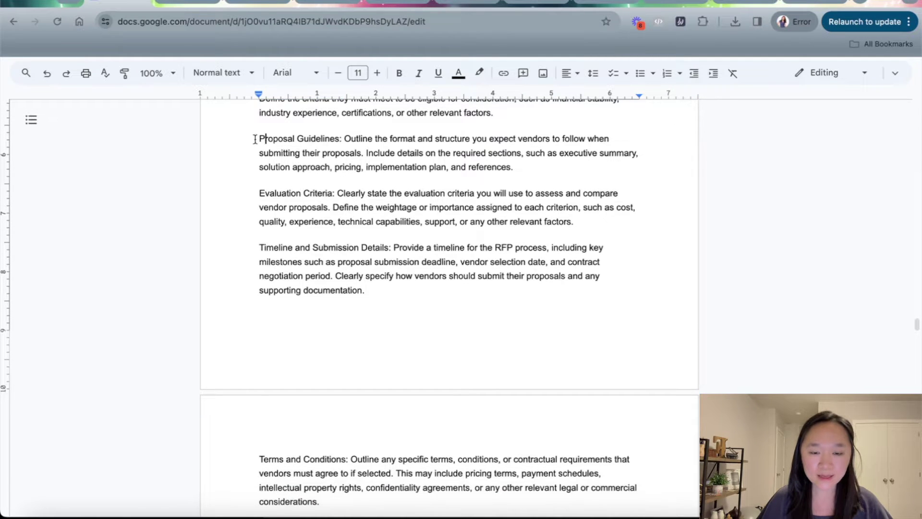
pyautogui.moveTo(258, 139); pyautogui.dragTo(341, 140)
pyautogui.click(303, 193)
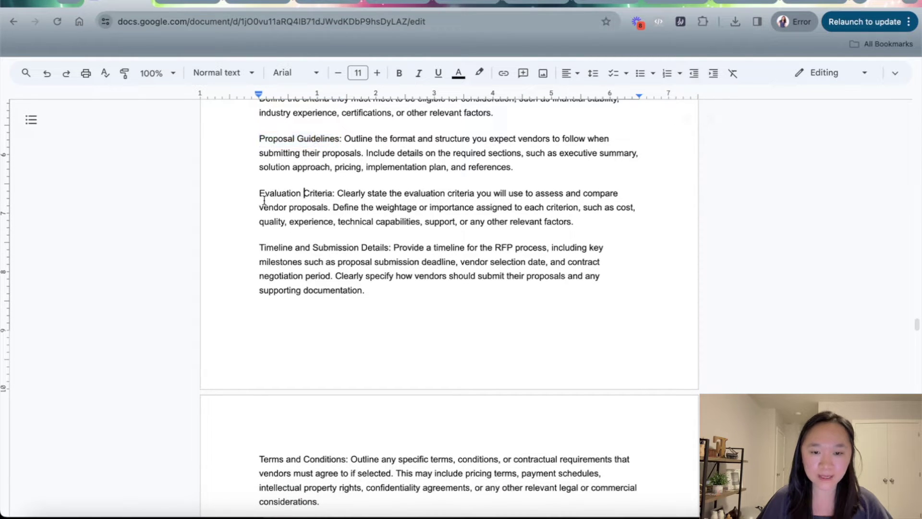
pyautogui.moveTo(251, 197); pyautogui.dragTo(388, 199)
pyautogui.scroll(-2, 334, 195)
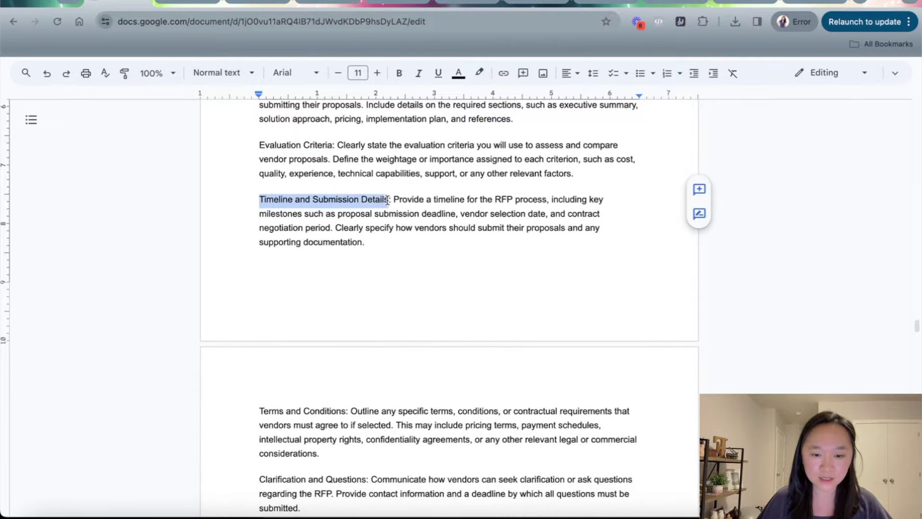
pyautogui.scroll(-5, 385, 203)
pyautogui.moveTo(259, 309); pyautogui.dragTo(342, 307)
pyautogui.scroll(-4, 341, 304)
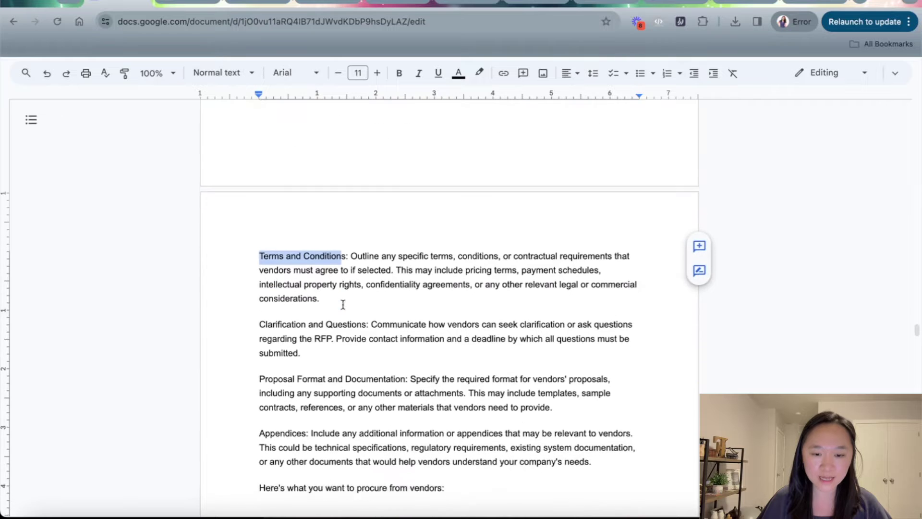
pyautogui.moveTo(259, 290); pyautogui.dragTo(354, 292)
pyautogui.scroll(-1, 353, 293)
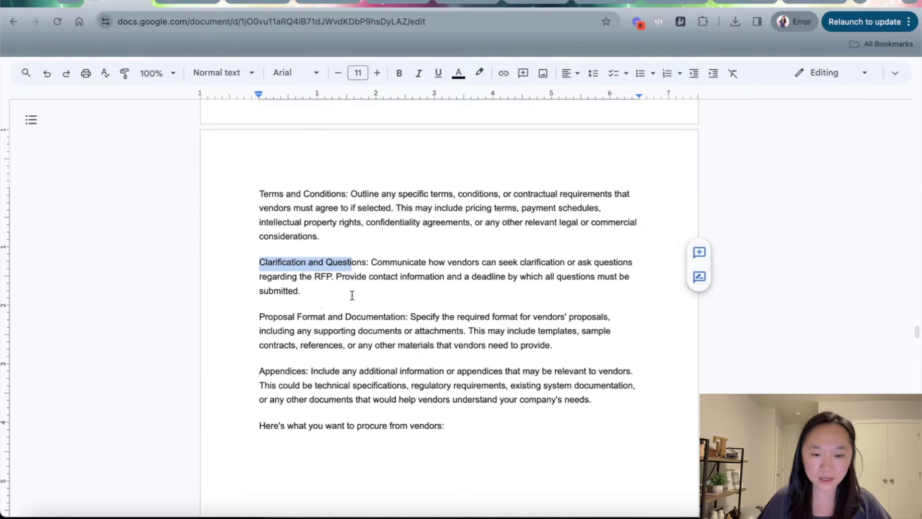
pyautogui.moveTo(259, 316); pyautogui.dragTo(400, 315)
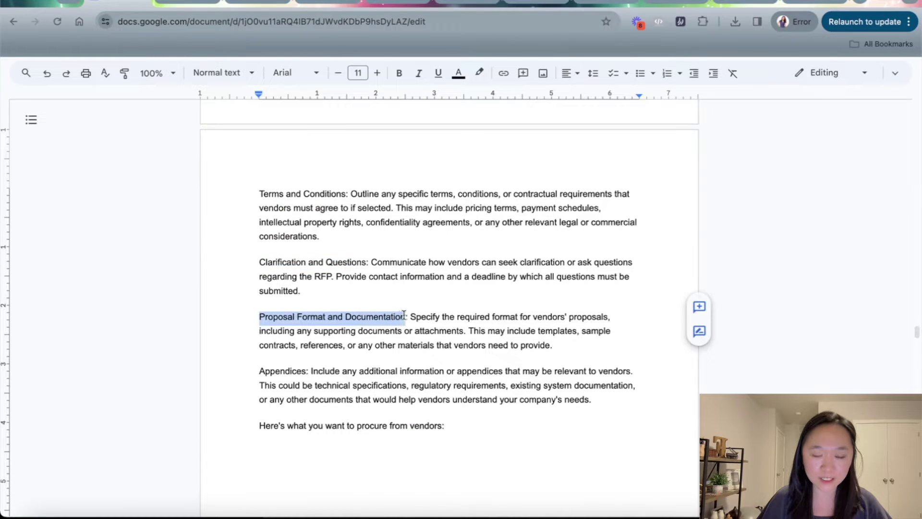
pyautogui.scroll(-2, 368, 341)
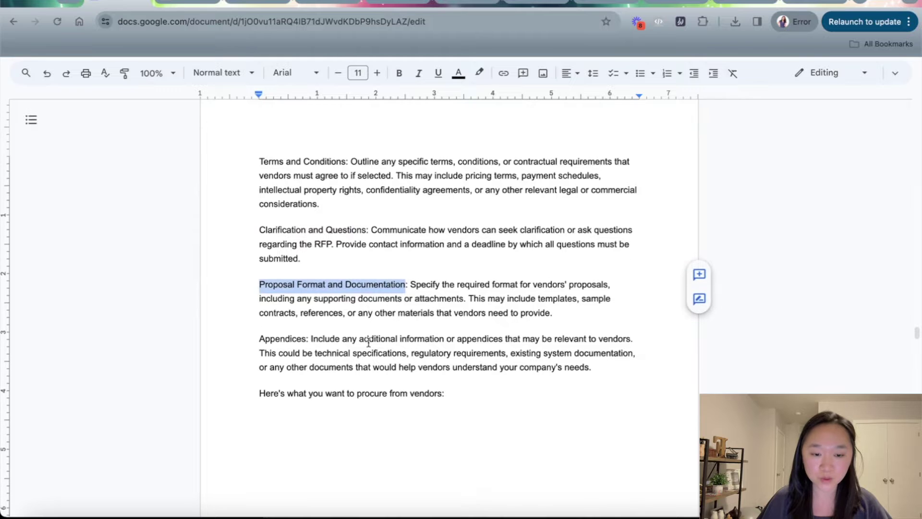
pyautogui.click(287, 336)
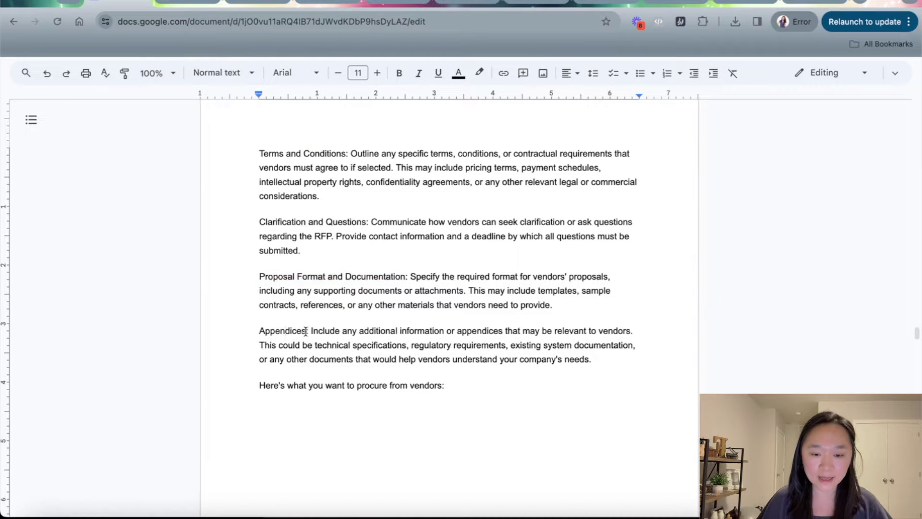
pyautogui.moveTo(309, 331); pyautogui.dragTo(255, 332)
pyautogui.click(302, 330)
# - Copy the whole RFP prompt, from its opening sentence to the closing procurement line, with Cmd+C
pyautogui.moveTo(260, 384); pyautogui.dragTo(441, 385)
pyautogui.click(453, 387)
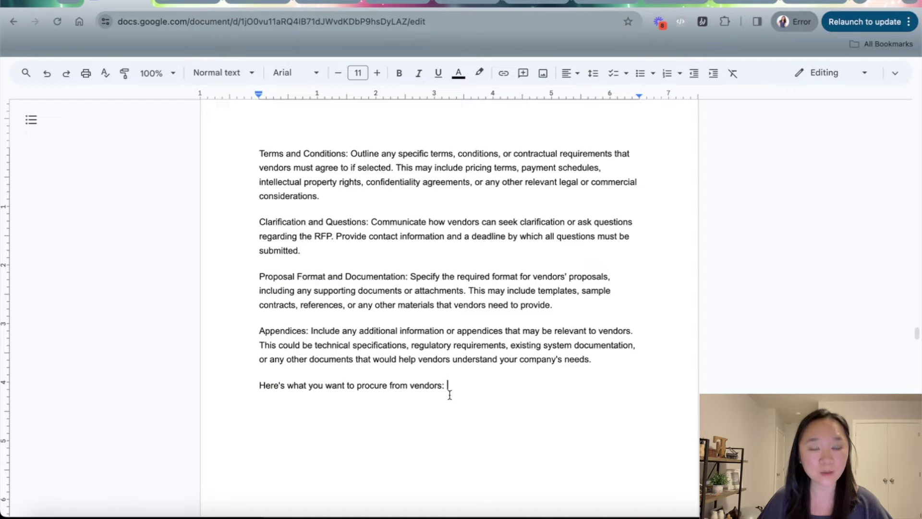
pyautogui.moveTo(448, 385); pyautogui.dragTo(258, 216)
pyautogui.scroll(8, 382, 331)
pyautogui.scroll(5, 382, 335)
pyautogui.scroll(-12, 362, 295)
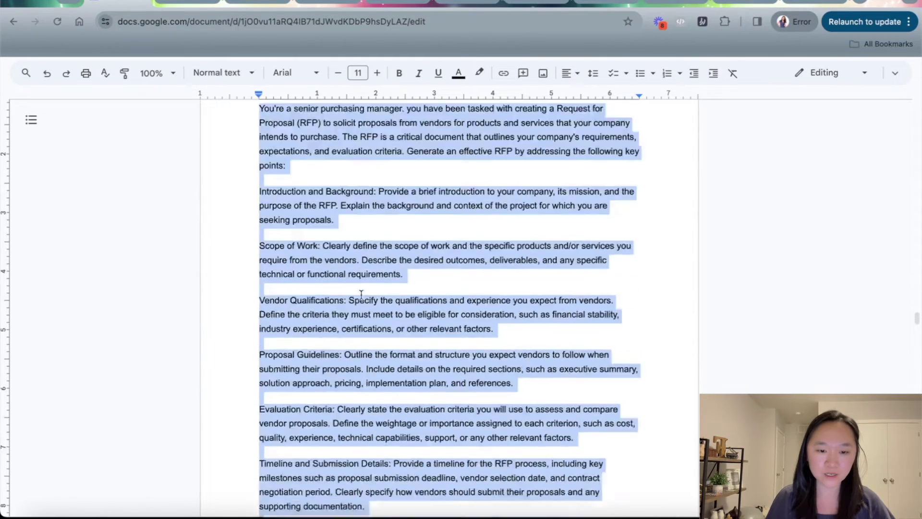
pyautogui.click(454, 391)
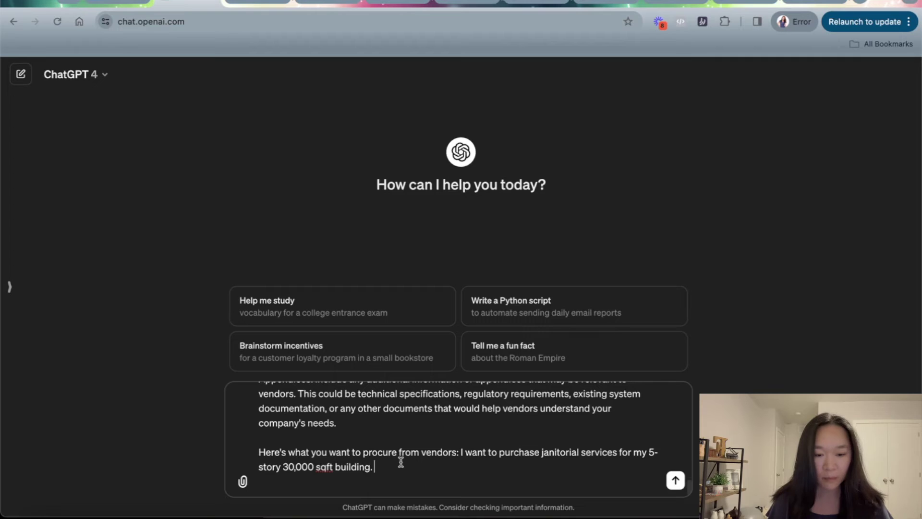
# - Send the pasted prompt asking for a janitorial-services RFP for a 5-story, 30,000 sqft building
pyautogui.scroll(15, 401, 462)
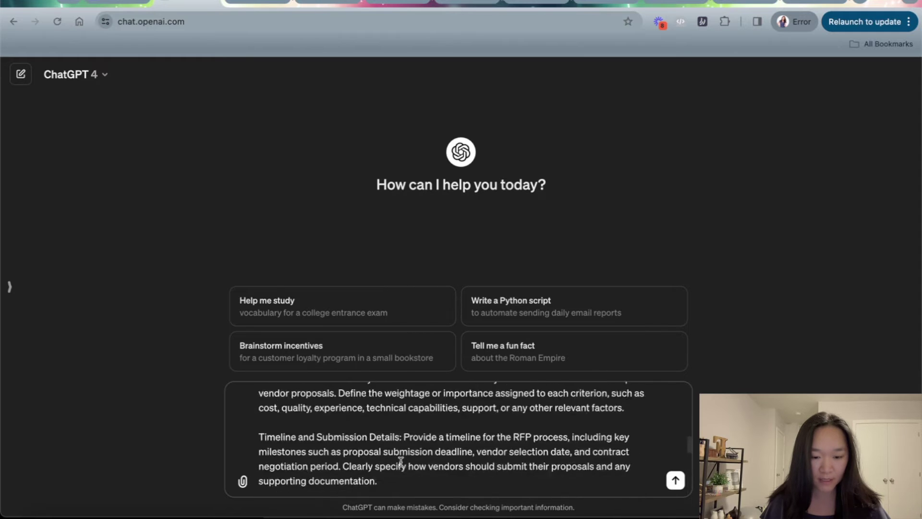
pyautogui.scroll(-8, 401, 462)
pyautogui.scroll(-5, 401, 462)
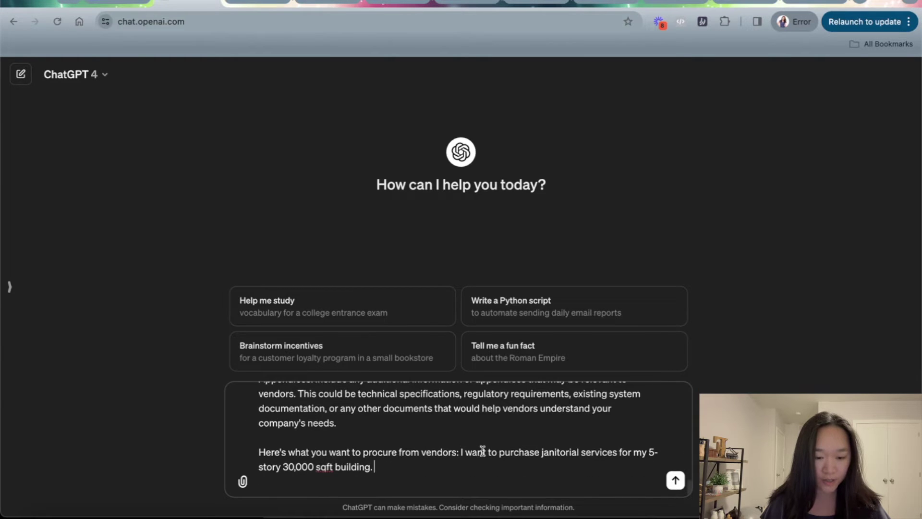
pyautogui.moveTo(491, 451); pyautogui.dragTo(565, 461)
pyautogui.click(541, 470)
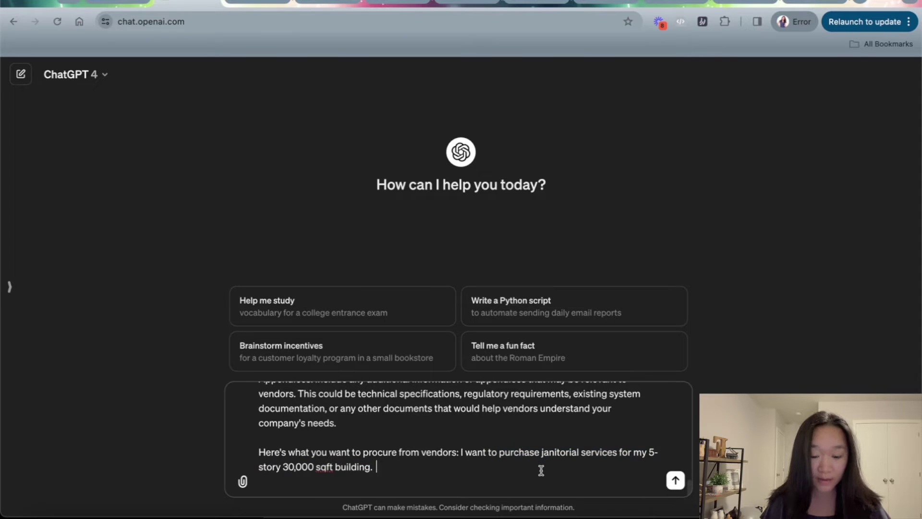
pyautogui.press('Return')
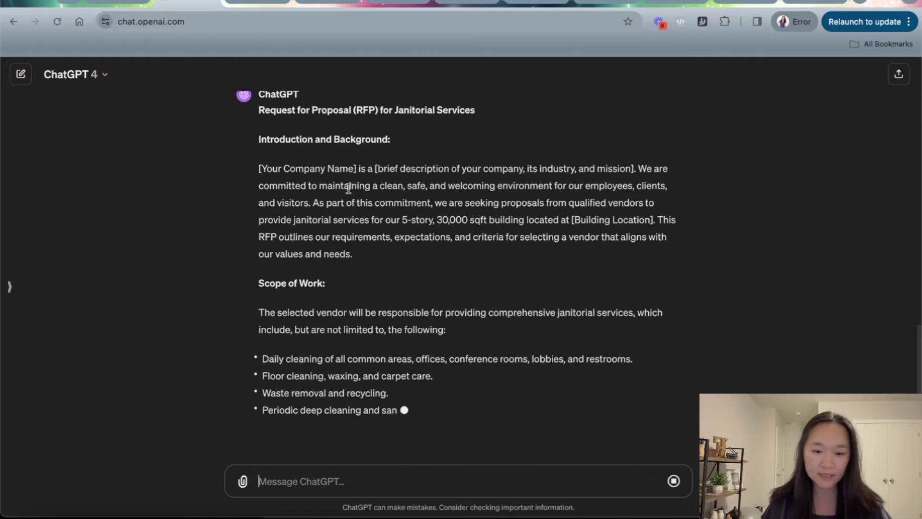
# - Scroll back up the streaming reply and highlight the Introduction and Background heading
pyautogui.scroll(3, 348, 187)
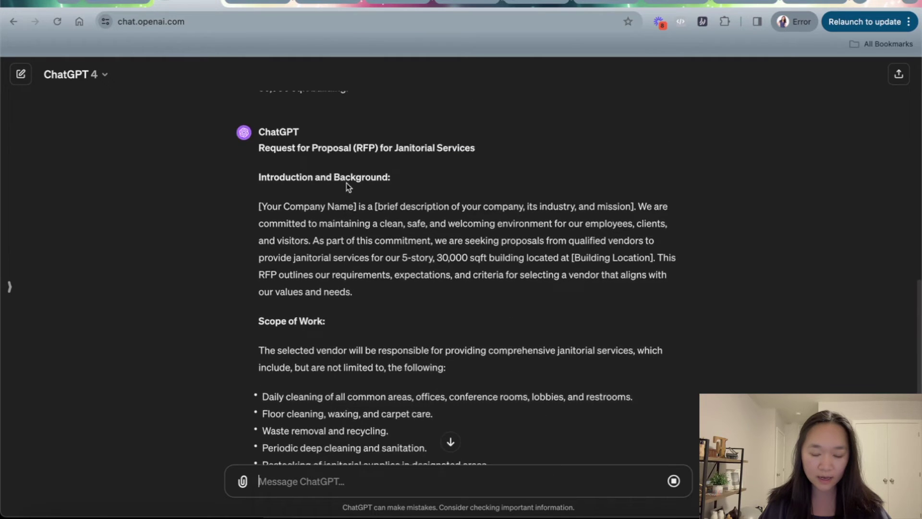
pyautogui.scroll(1, 349, 187)
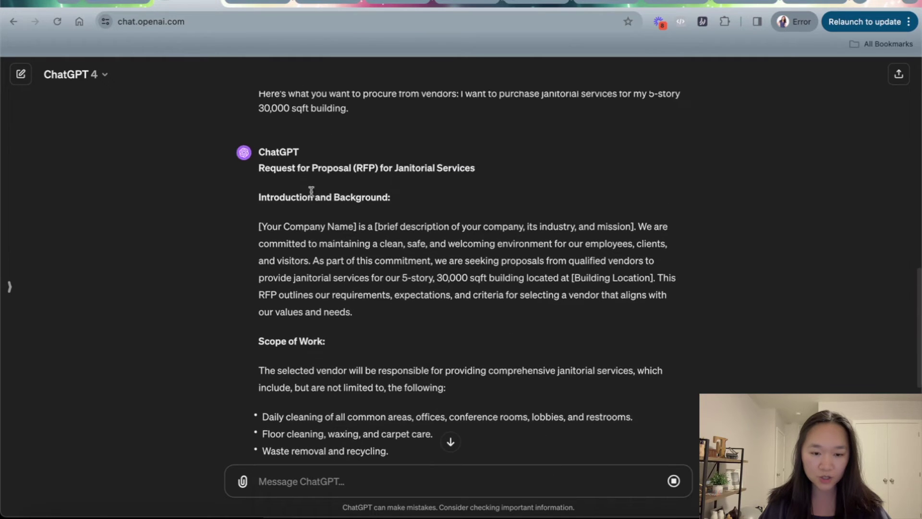
pyautogui.tripleClick(274, 192)
pyautogui.scroll(-1, 284, 154)
pyautogui.click(364, 216)
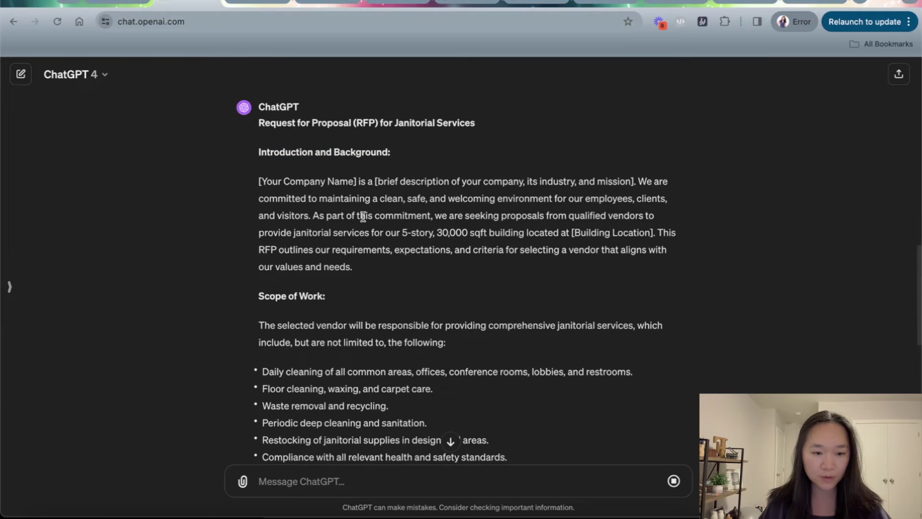
# - Read through Scope of Work, highlighting phrases in the daily cleaning and floor cleaning bullets
pyautogui.scroll(-1, 363, 216)
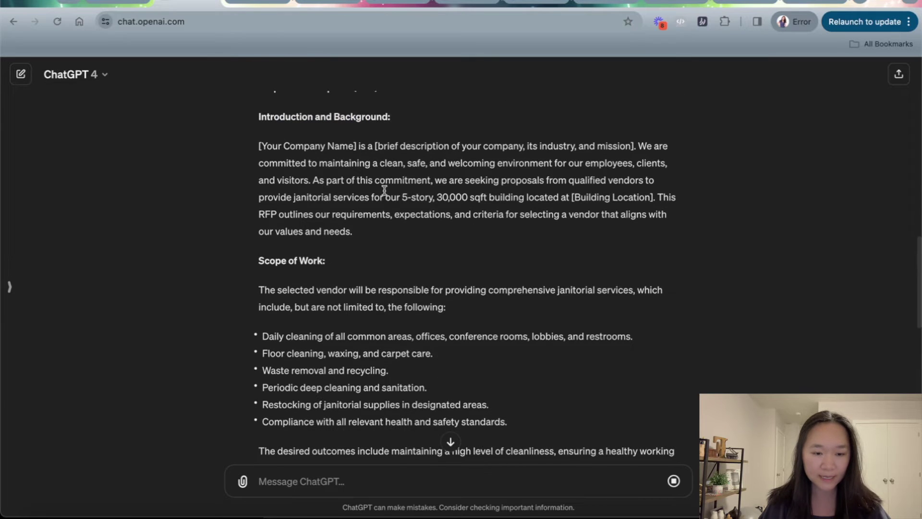
pyautogui.scroll(-1, 384, 190)
pyautogui.moveTo(408, 139); pyautogui.dragTo(507, 155)
pyautogui.click(484, 185)
pyautogui.scroll(-2, 483, 190)
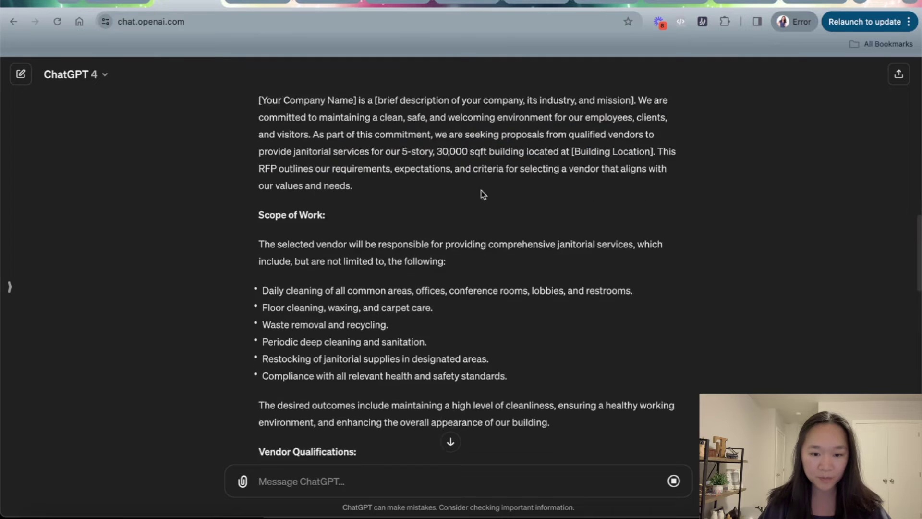
pyautogui.moveTo(280, 244); pyautogui.dragTo(376, 244)
pyautogui.moveTo(283, 262); pyautogui.dragTo(359, 262)
pyautogui.click(357, 283)
pyautogui.scroll(-5, 355, 269)
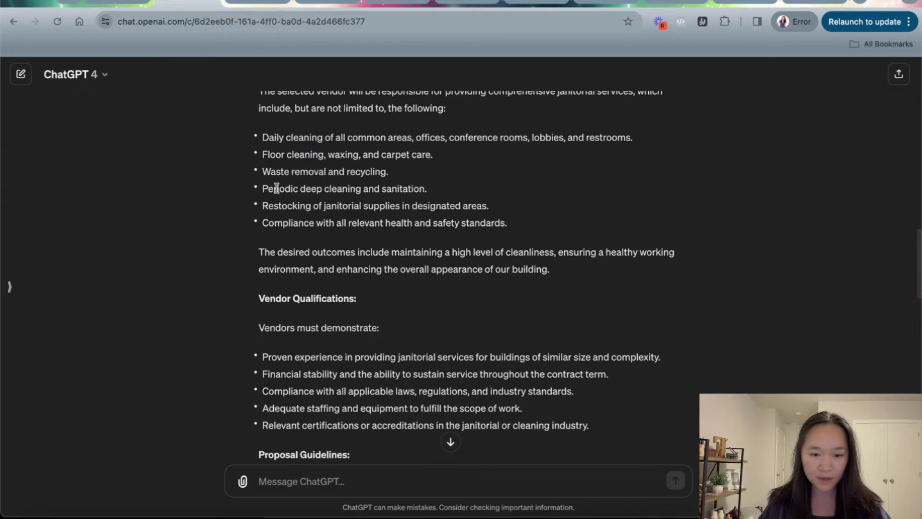
pyautogui.scroll(-2, 346, 243)
# - Scroll down through the remaining sections of the generated janitorial RFP
pyautogui.scroll(4, 346, 241)
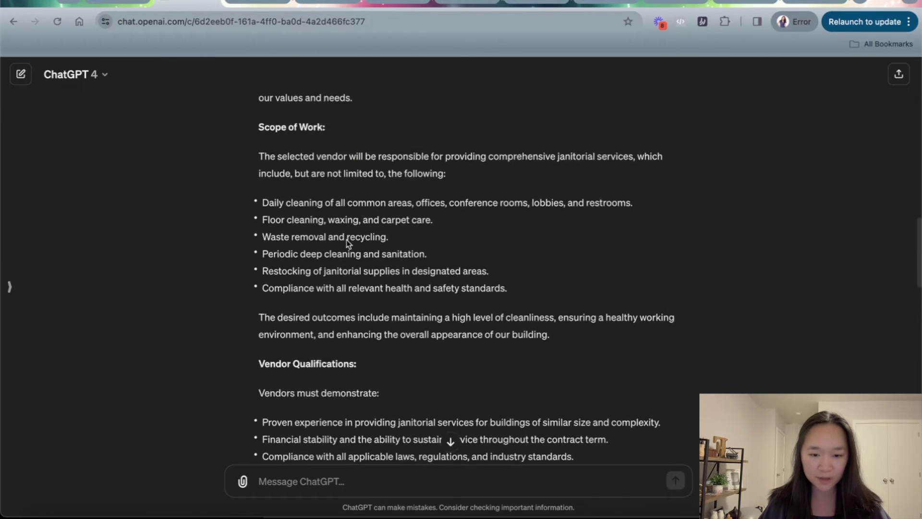
pyautogui.scroll(2, 342, 233)
pyautogui.scroll(-10, 336, 216)
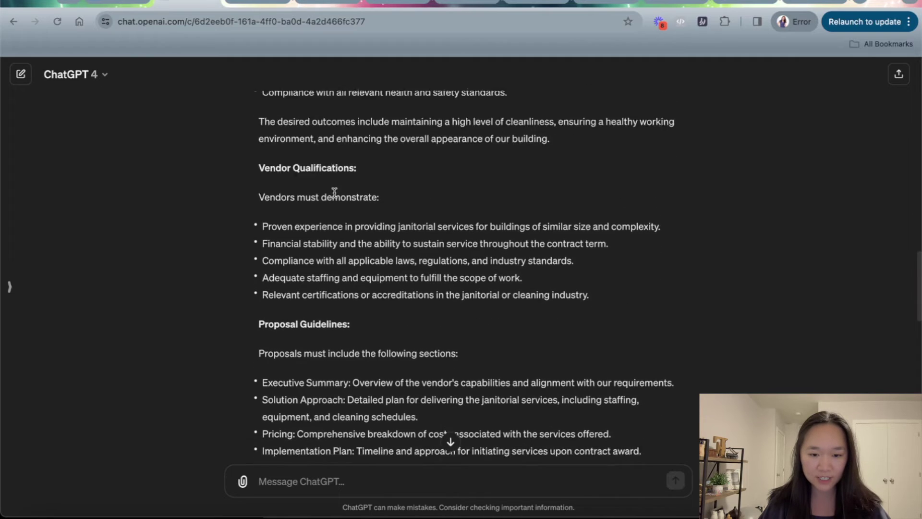
pyautogui.scroll(-2, 334, 192)
pyautogui.scroll(-2, 338, 186)
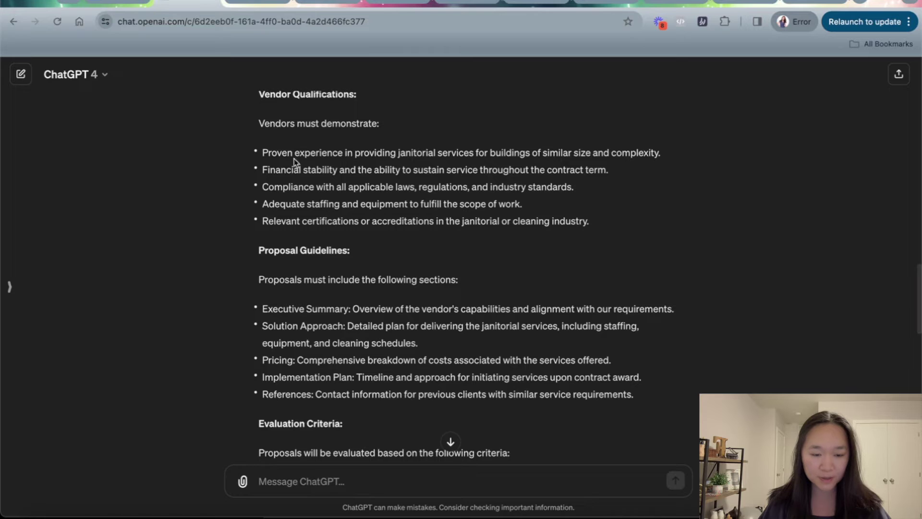
pyautogui.scroll(-5, 297, 171)
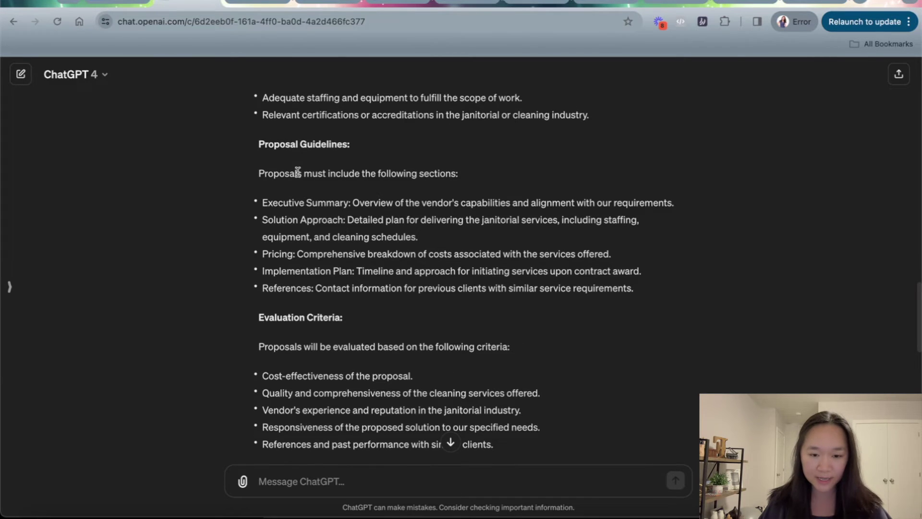
pyautogui.scroll(-1, 298, 171)
pyautogui.scroll(-1, 332, 144)
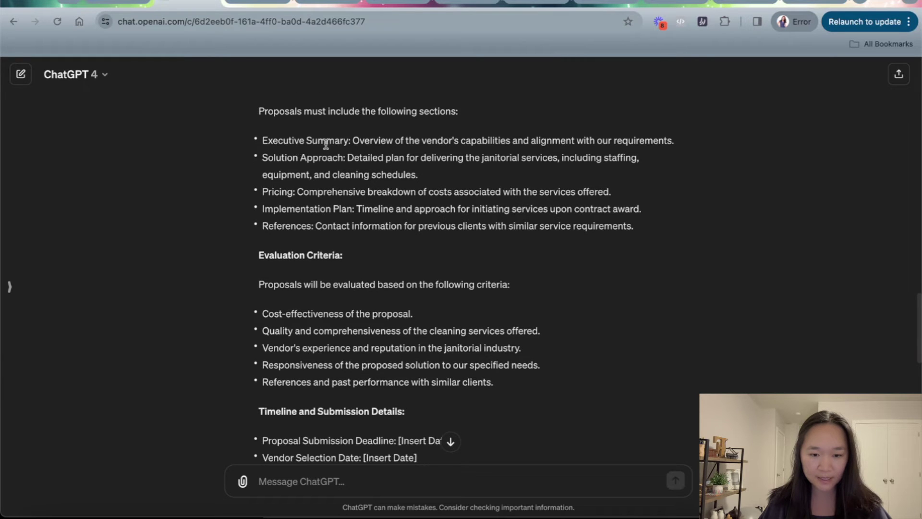
pyautogui.scroll(-1, 301, 153)
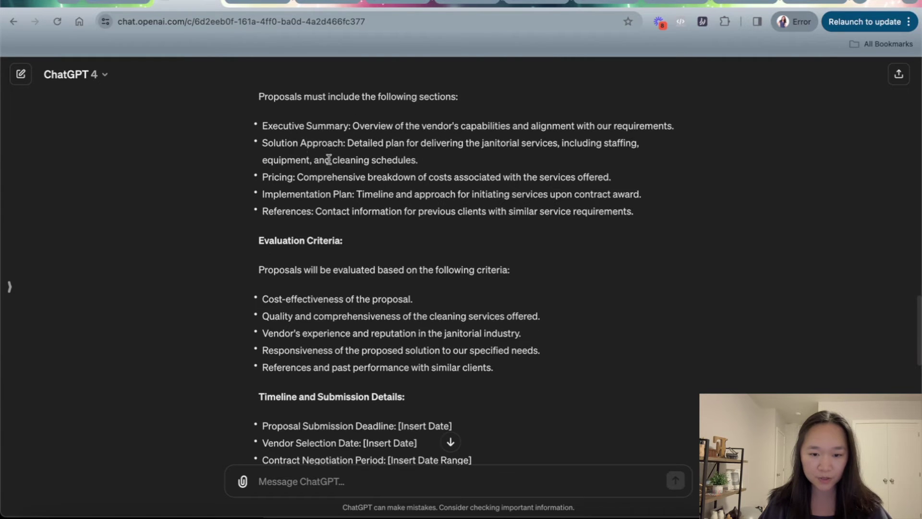
pyautogui.scroll(-1, 328, 164)
pyautogui.scroll(-2, 331, 172)
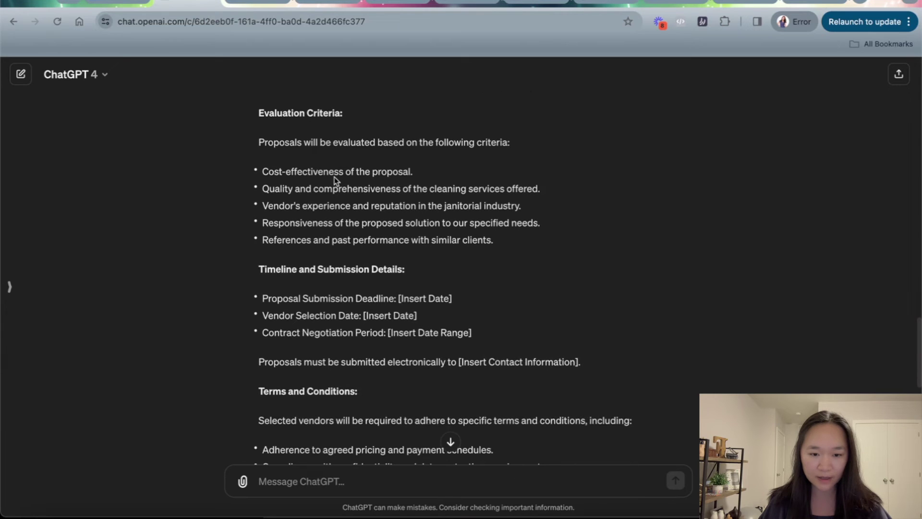
pyautogui.scroll(-1, 330, 181)
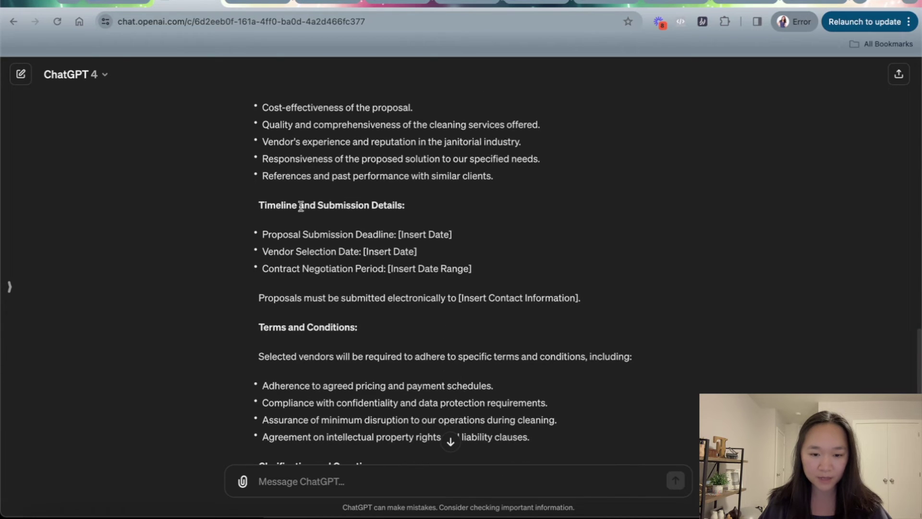
# - Highlight section headings in the later part of the RFP, down through the appendices
pyautogui.moveTo(282, 206); pyautogui.dragTo(358, 206)
pyautogui.scroll(-2, 377, 212)
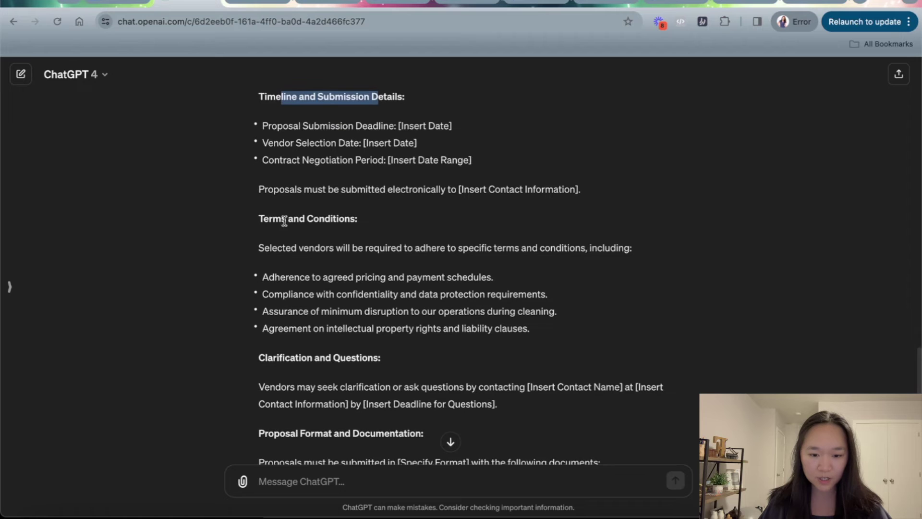
pyautogui.moveTo(282, 218); pyautogui.dragTo(339, 216)
pyautogui.scroll(-3, 346, 216)
pyautogui.moveTo(295, 186); pyautogui.dragTo(356, 183)
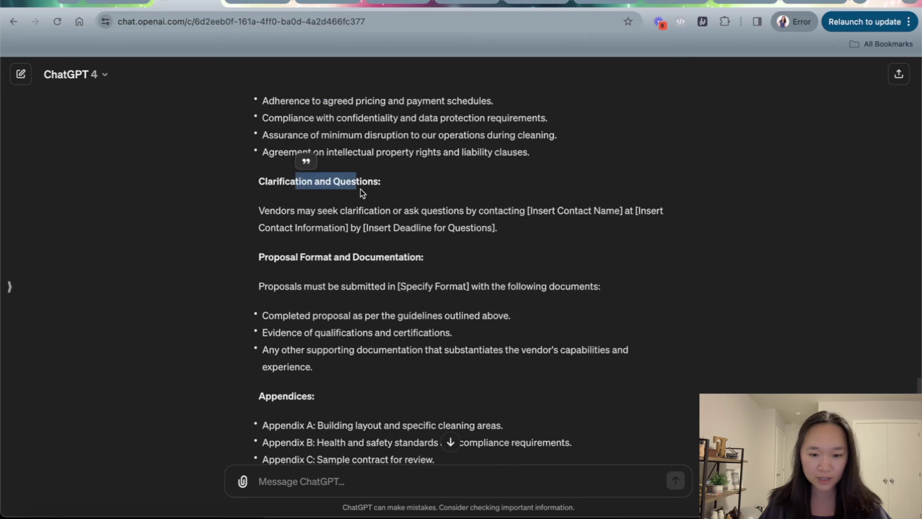
pyautogui.scroll(-2, 312, 177)
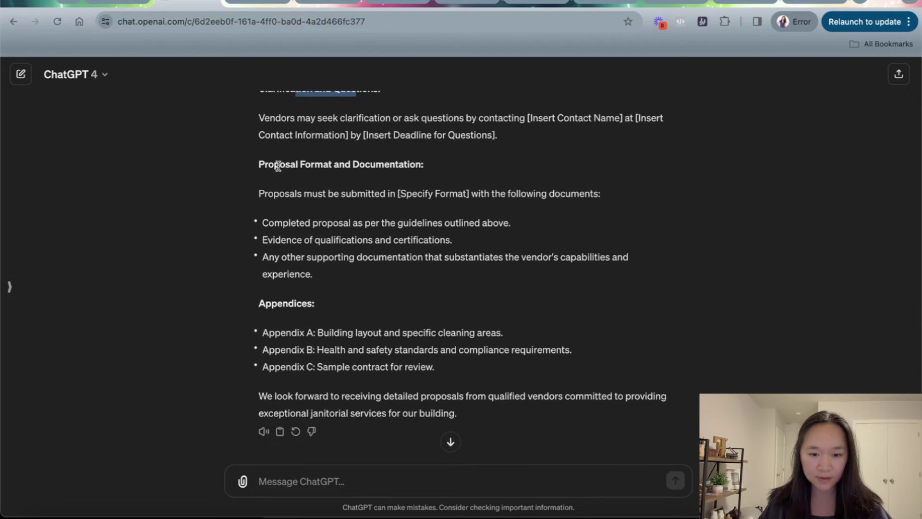
pyautogui.moveTo(277, 166); pyautogui.dragTo(339, 165)
# - Back in the Google Docs prompt, review it down to Appendices and the open procurement line
pyautogui.scroll(1, 354, 243)
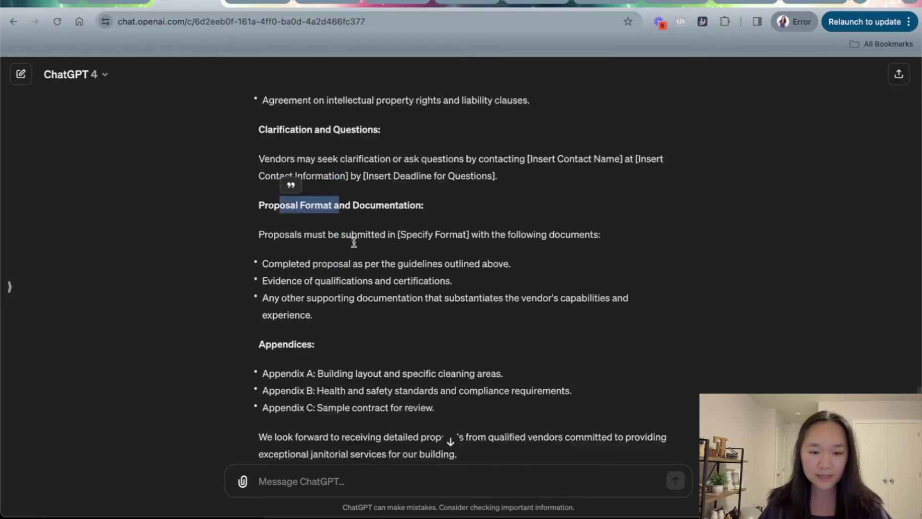
pyautogui.scroll(18, 354, 242)
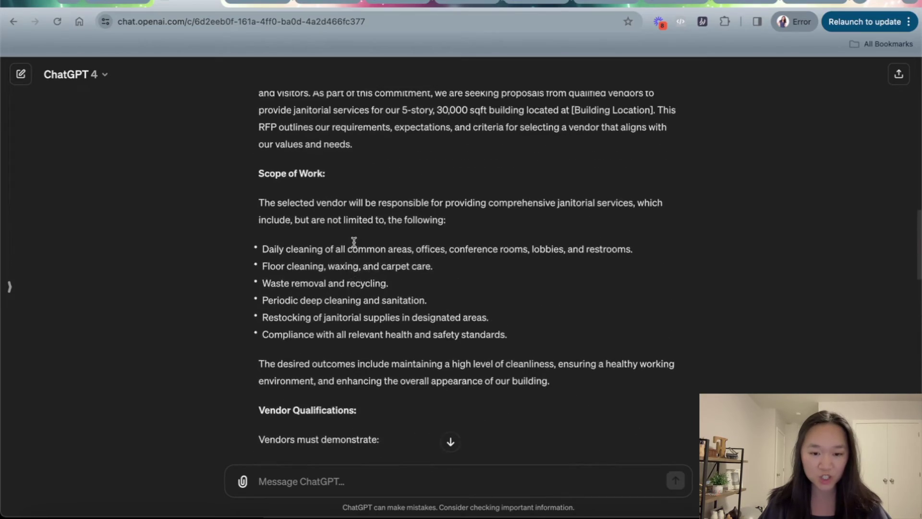
pyautogui.scroll(4, 354, 242)
pyautogui.scroll(-14, 354, 242)
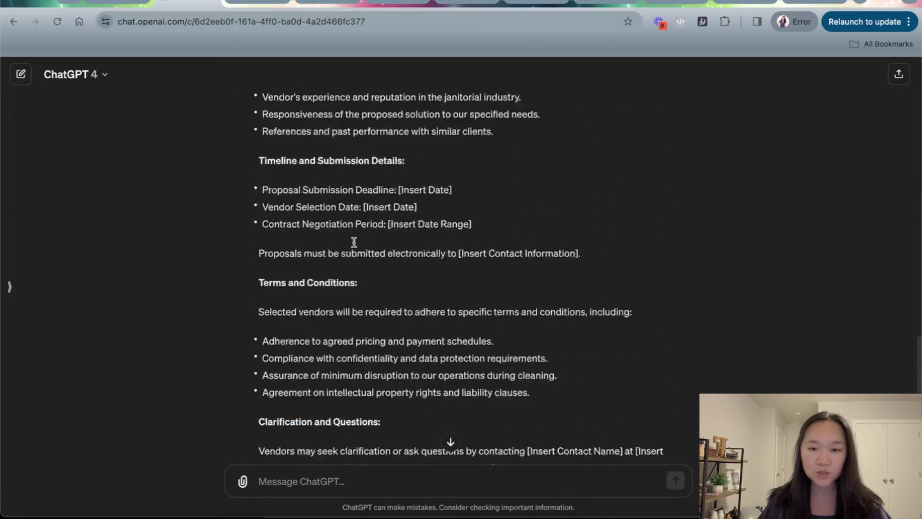
pyautogui.scroll(-7, 354, 242)
pyautogui.hotkey('ctrl', 'Tab')
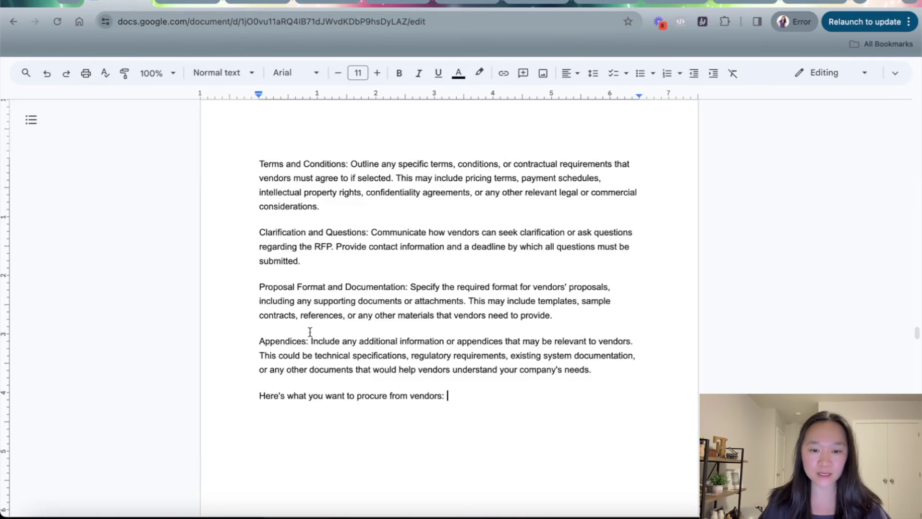
pyautogui.scroll(10, 360, 356)
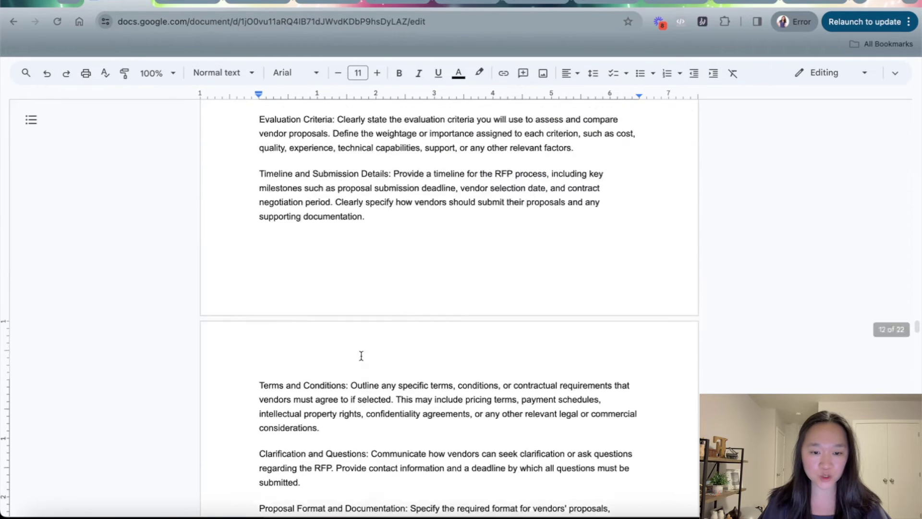
pyautogui.scroll(2, 360, 355)
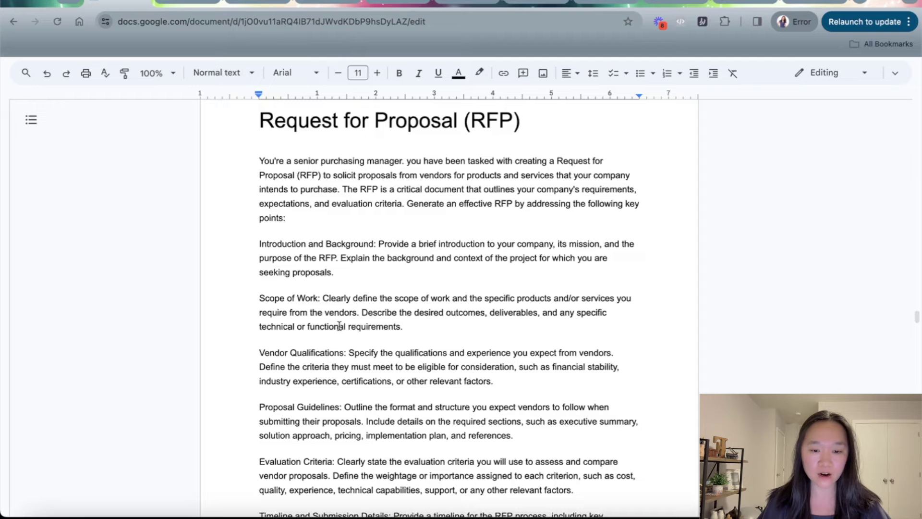
pyautogui.scroll(-6, 373, 341)
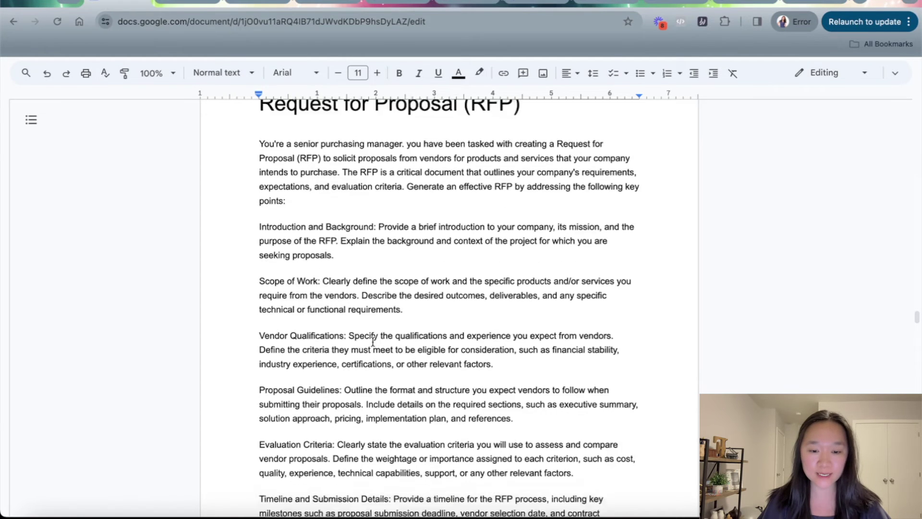
pyautogui.scroll(-3, 372, 342)
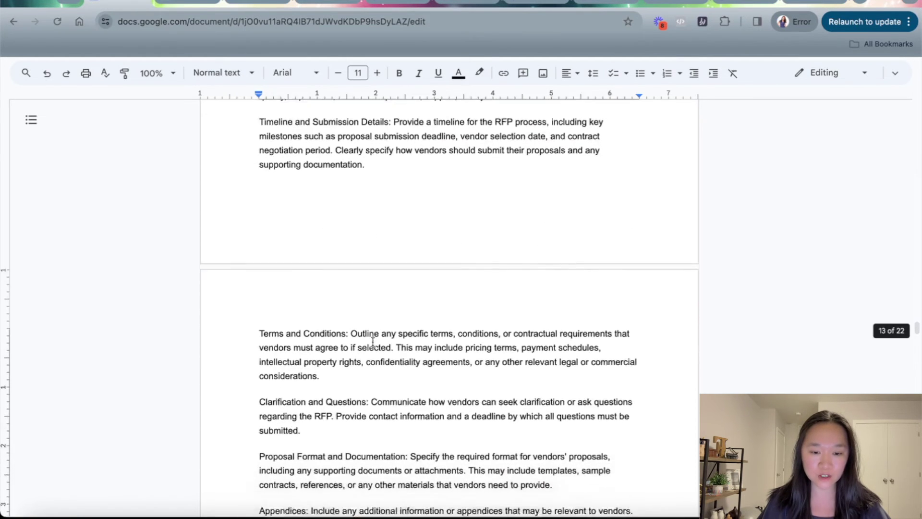
pyautogui.moveTo(320, 299); pyautogui.dragTo(256, 261)
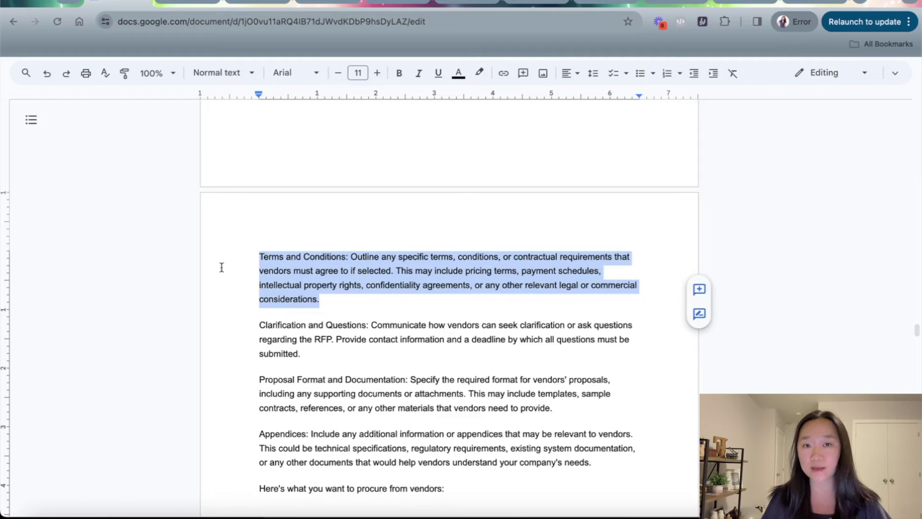
pyautogui.click(259, 260)
pyautogui.scroll(2, 259, 259)
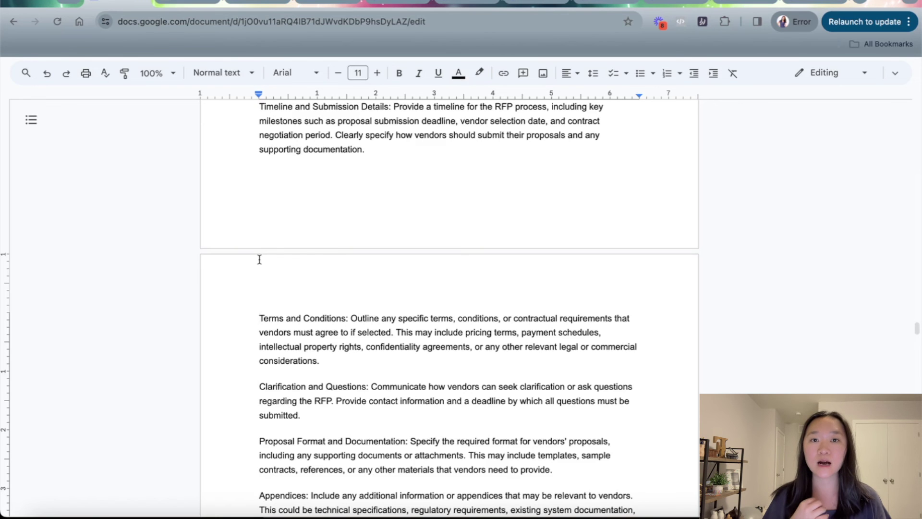
pyautogui.scroll(5, 259, 260)
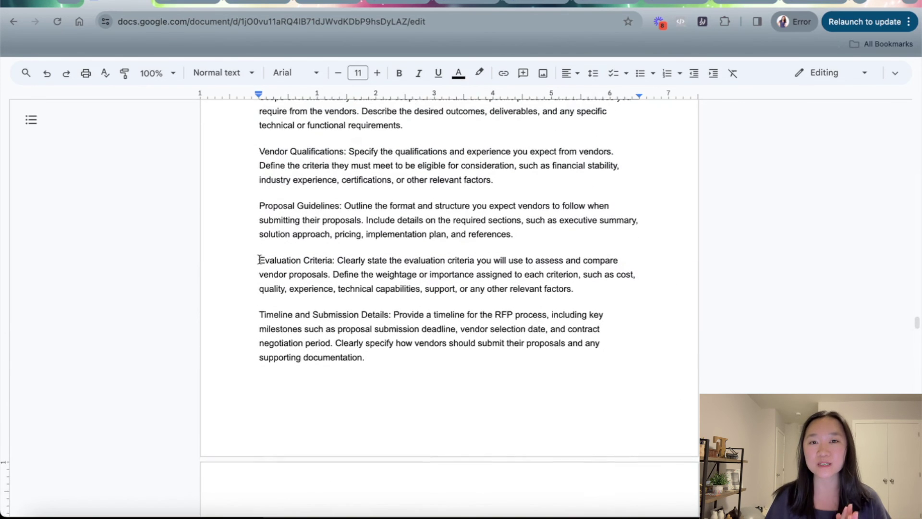